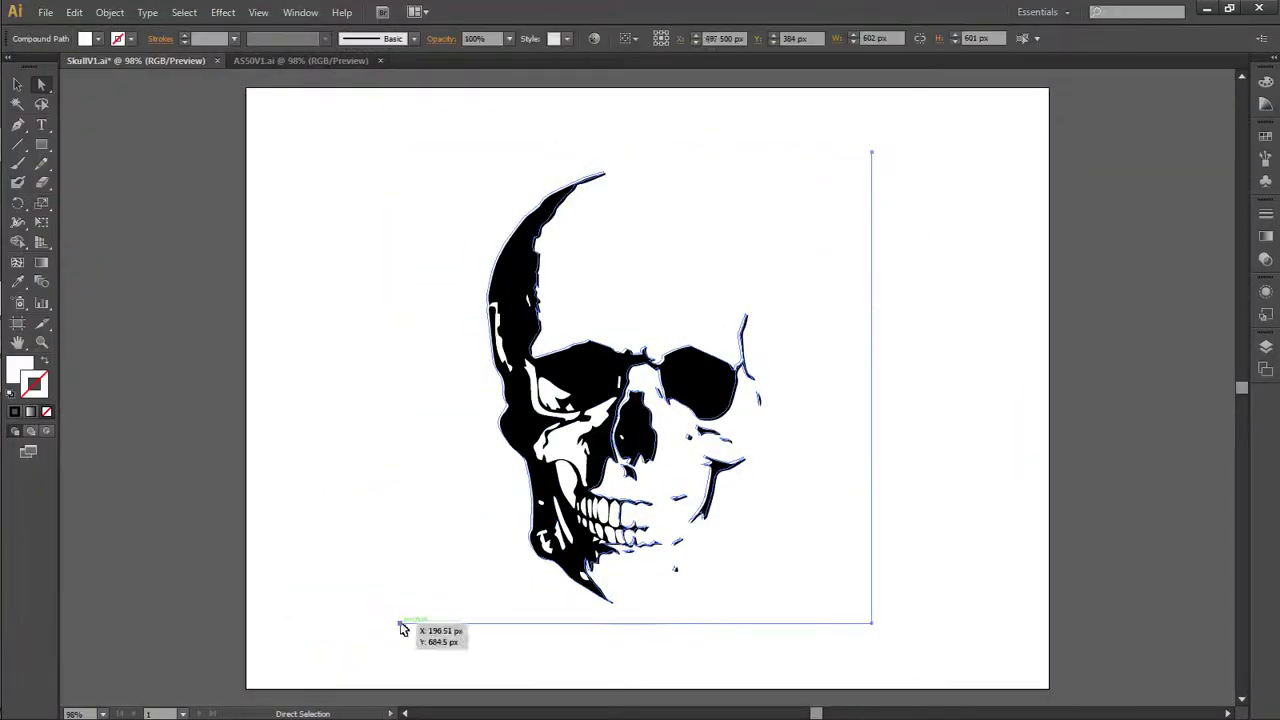
# Deselect the traced skull and give its outline a black stroke
pyautogui.click(349, 320)
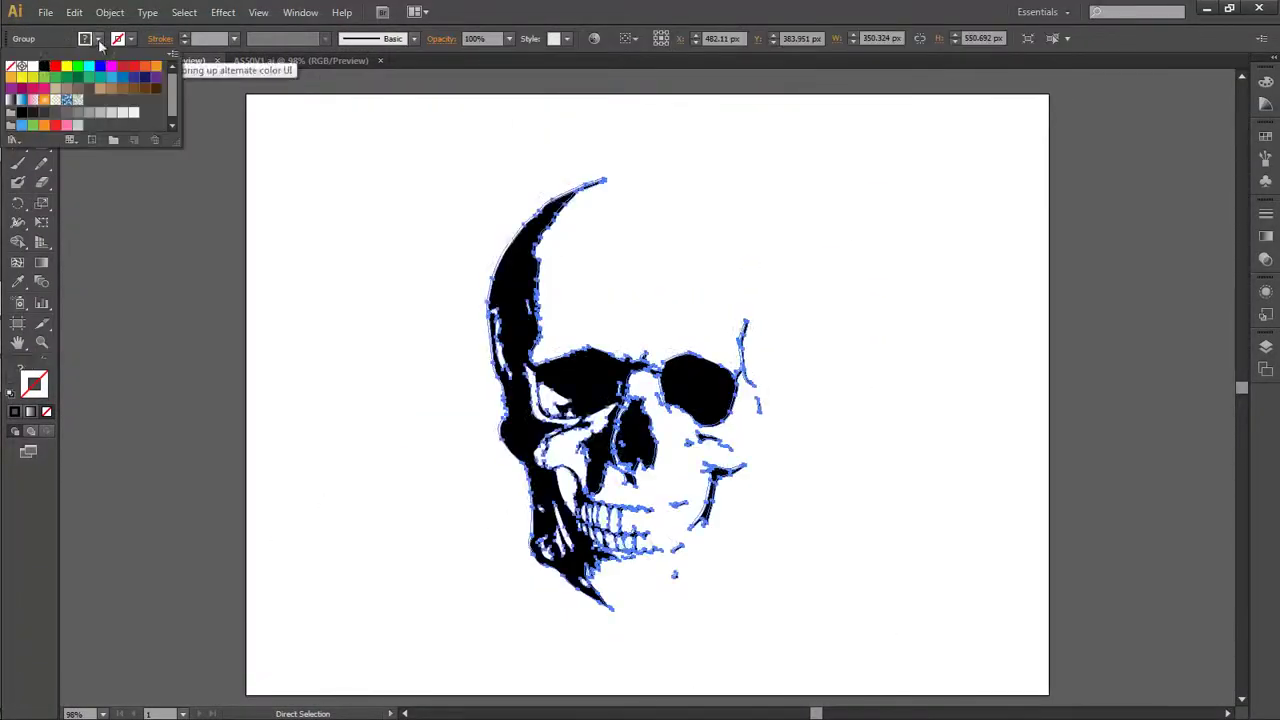
pyautogui.click(184, 38)
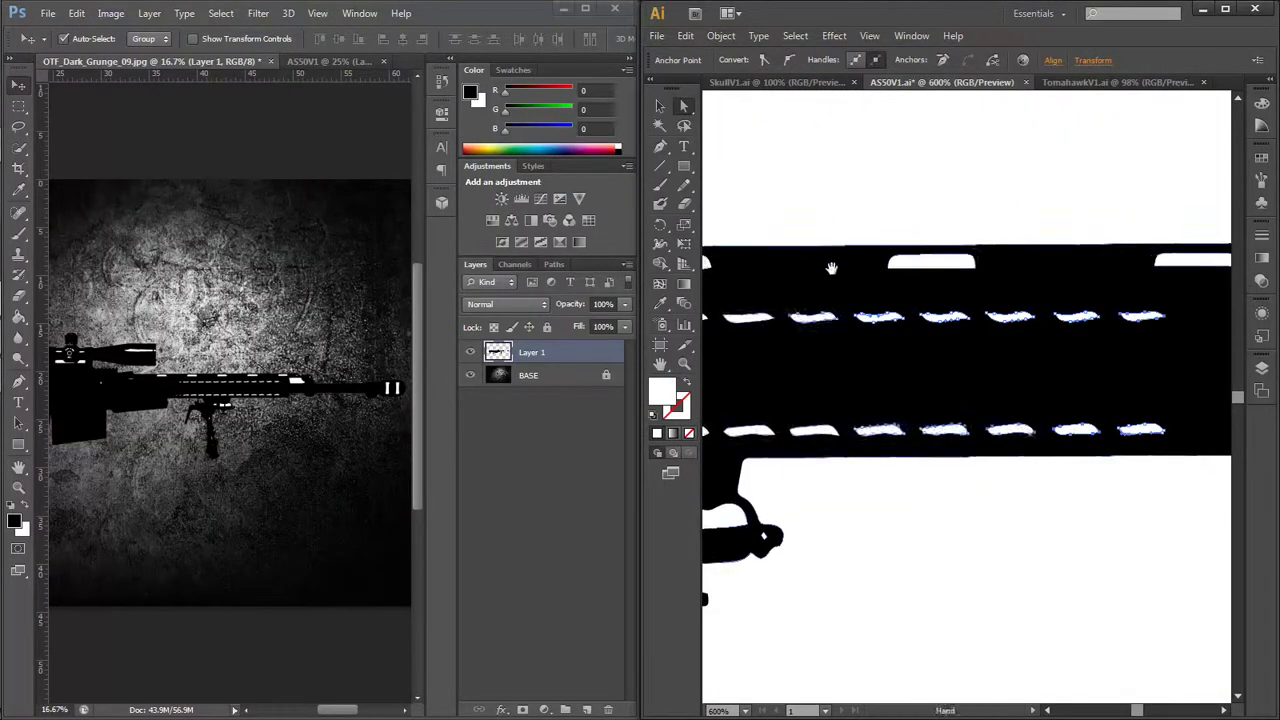
# Pan across the zoomed AS50 rifle trace and bring up the fill colour swatches
pyautogui.moveTo(831, 268); pyautogui.dragTo(1037, 376)
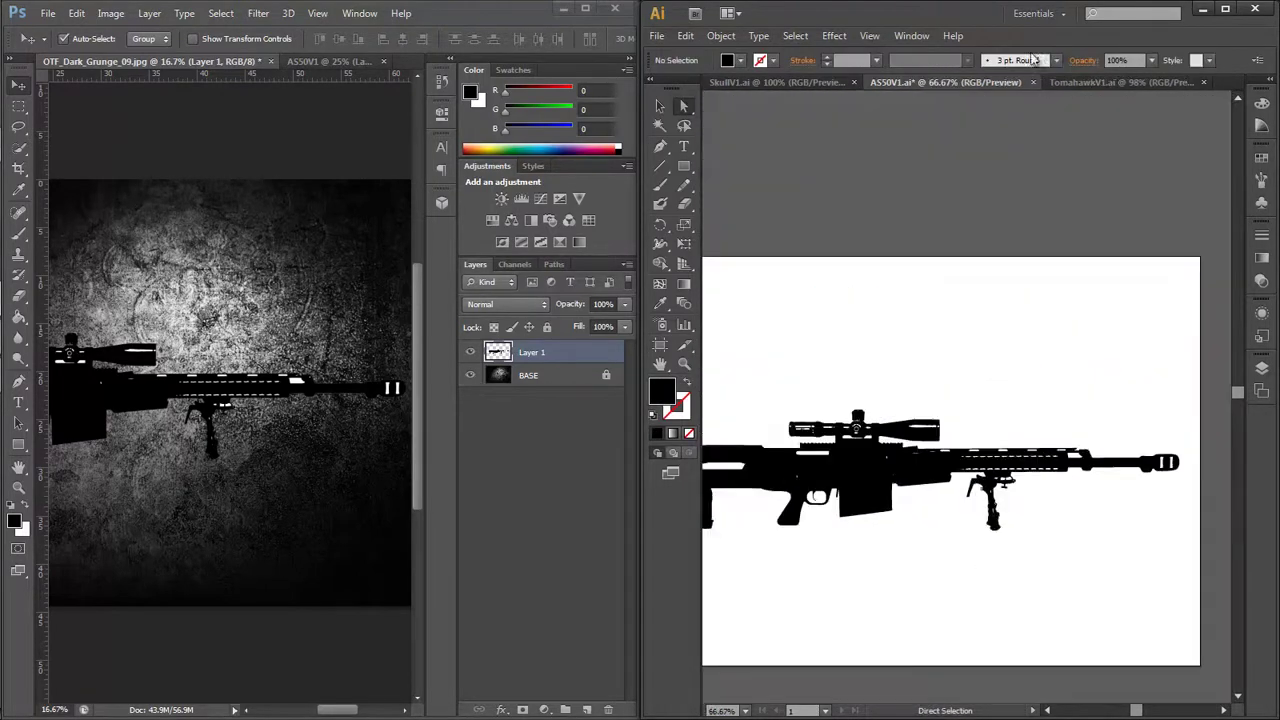
pyautogui.click(85, 39)
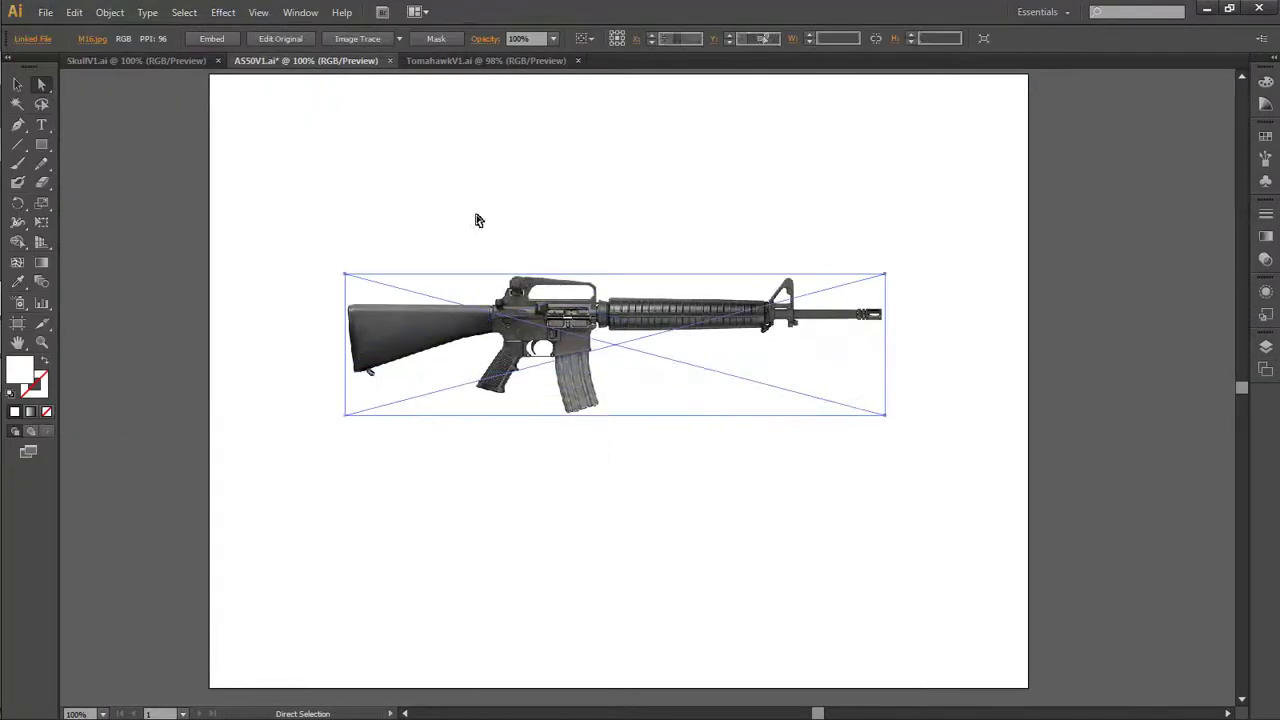
# Zoom in on the traced M16 and check the white detail paths on its magazine
pyautogui.scroll(1, 584, 410)
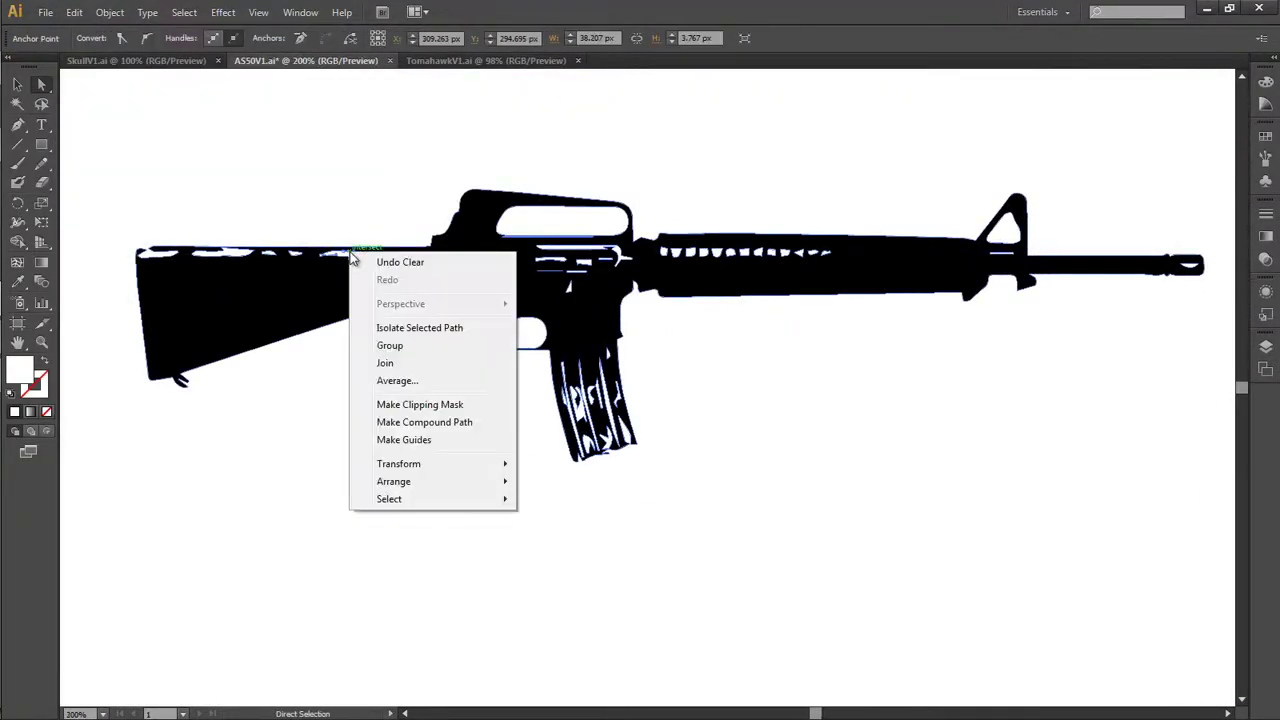
pyautogui.press('Escape')
pyautogui.scroll(3, 872, 428)
pyautogui.scroll(2, 872, 428)
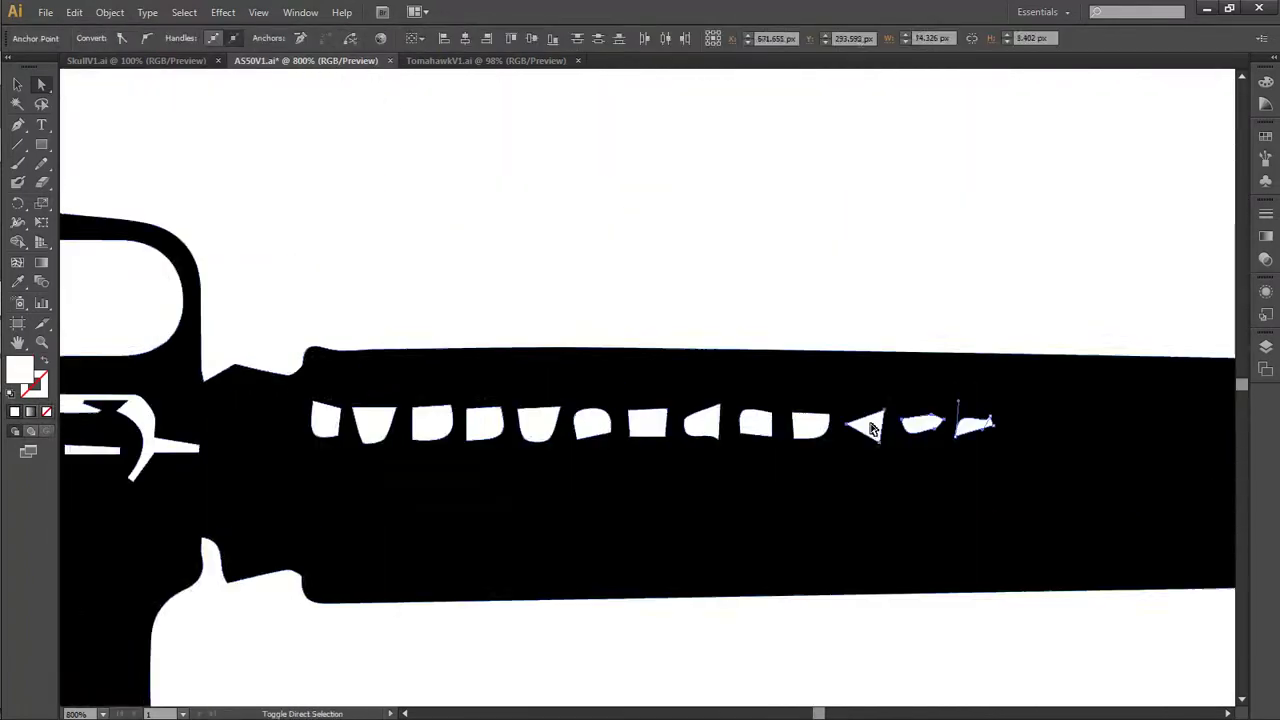
pyautogui.hscroll(-5, 570, 388)
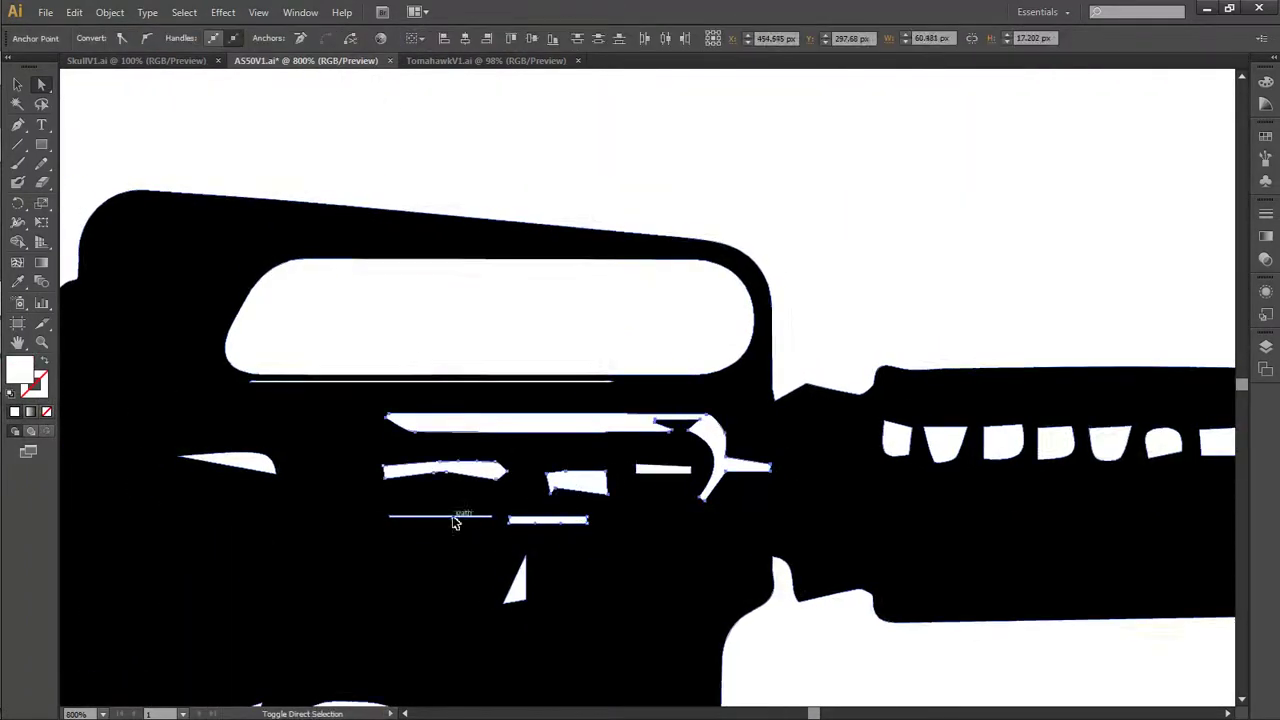
pyautogui.scroll(-5, 687, 562)
pyautogui.click(687, 562)
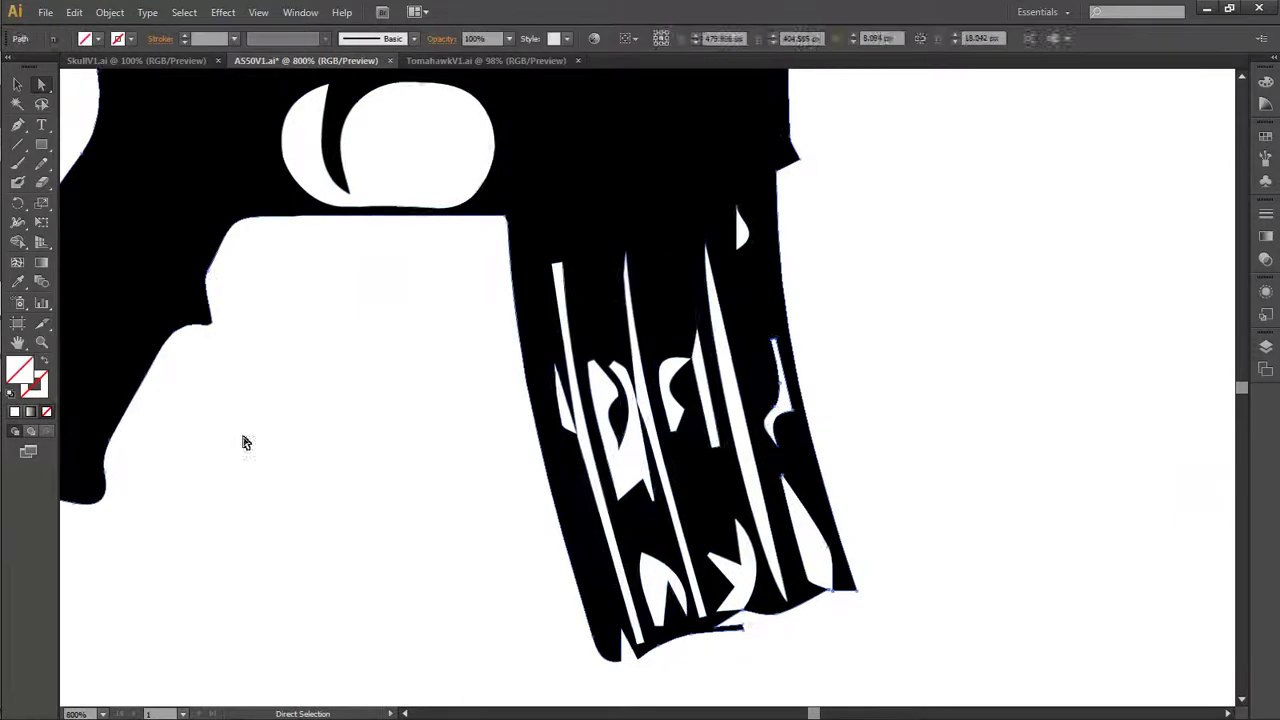
pyautogui.scroll(-5, 434, 514)
pyautogui.click(390, 541)
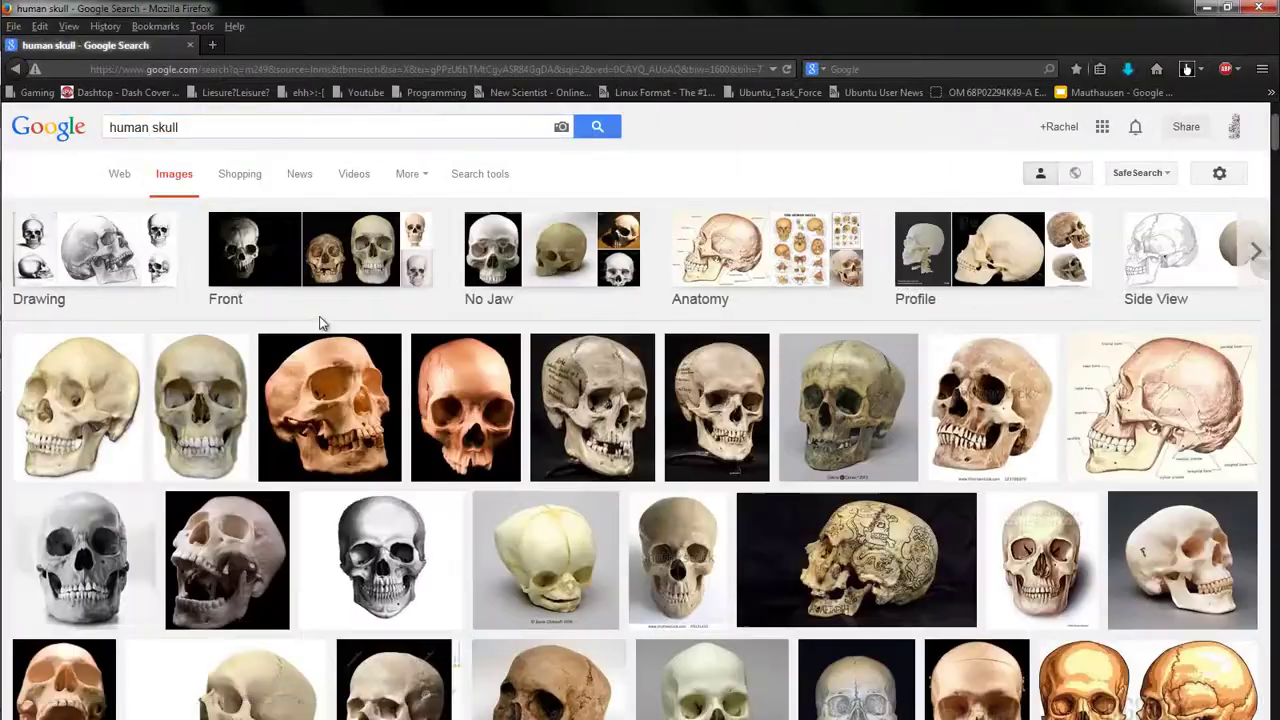
# Narrow the Google Images results to 'human skull front' and browse them
pyautogui.click(320, 322)
pyautogui.scroll(-5, 820, 330)
pyautogui.scroll(-5, 760, 360)
pyautogui.scroll(-5, 740, 360)
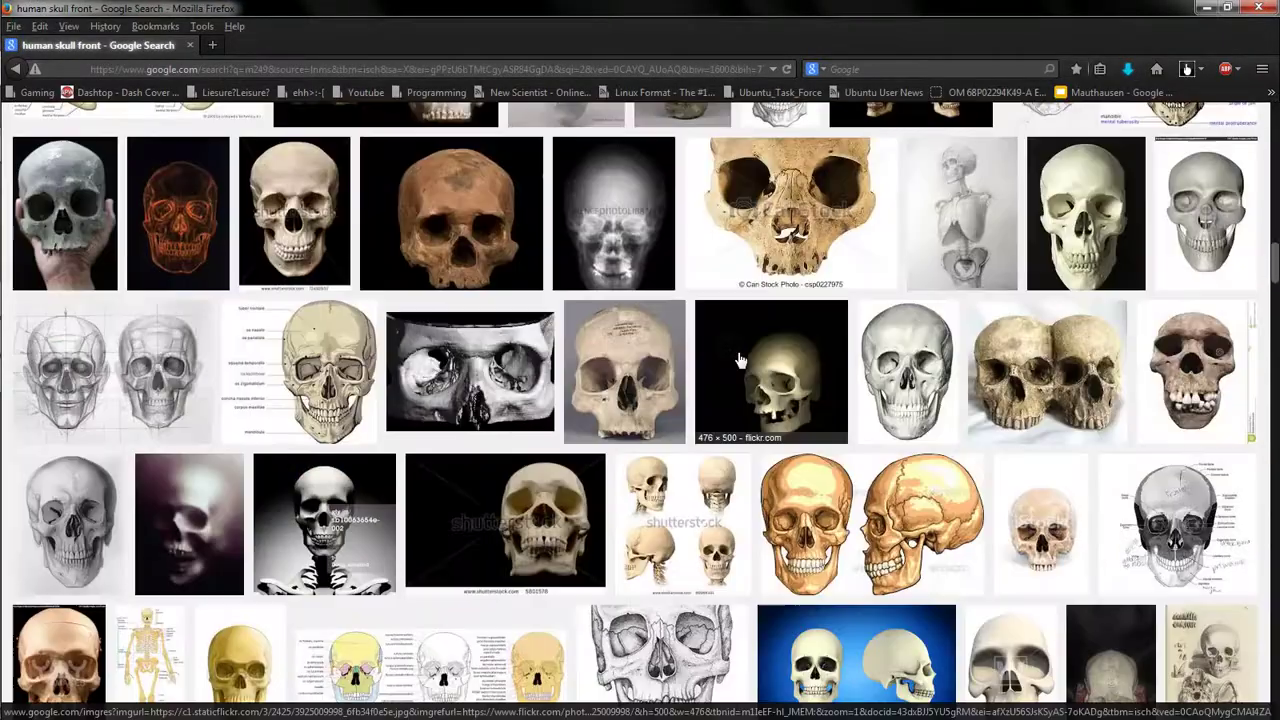
pyautogui.scroll(-5, 740, 360)
pyautogui.scroll(-5, 740, 360)
pyautogui.scroll(-5, 740, 360)
pyautogui.scroll(-5, 742, 357)
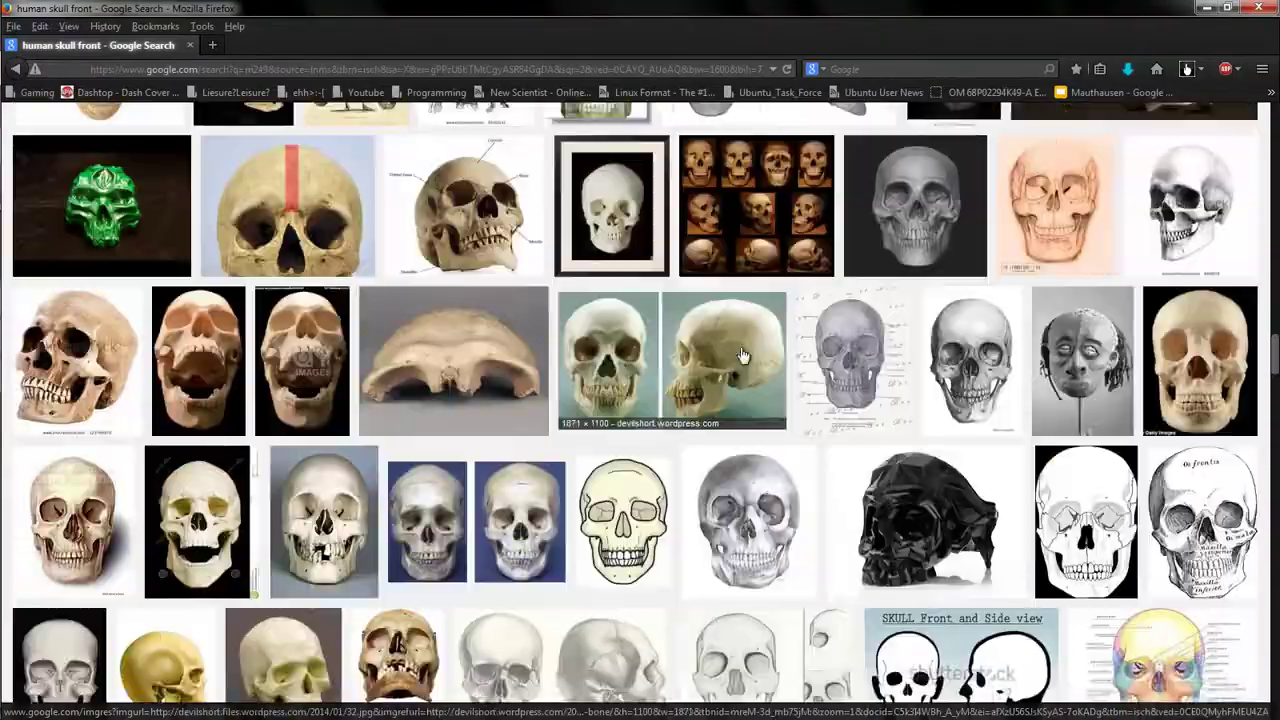
pyautogui.scroll(-5, 742, 357)
pyautogui.scroll(-5, 742, 357)
pyautogui.scroll(-5, 750, 370)
pyautogui.scroll(-5, 800, 320)
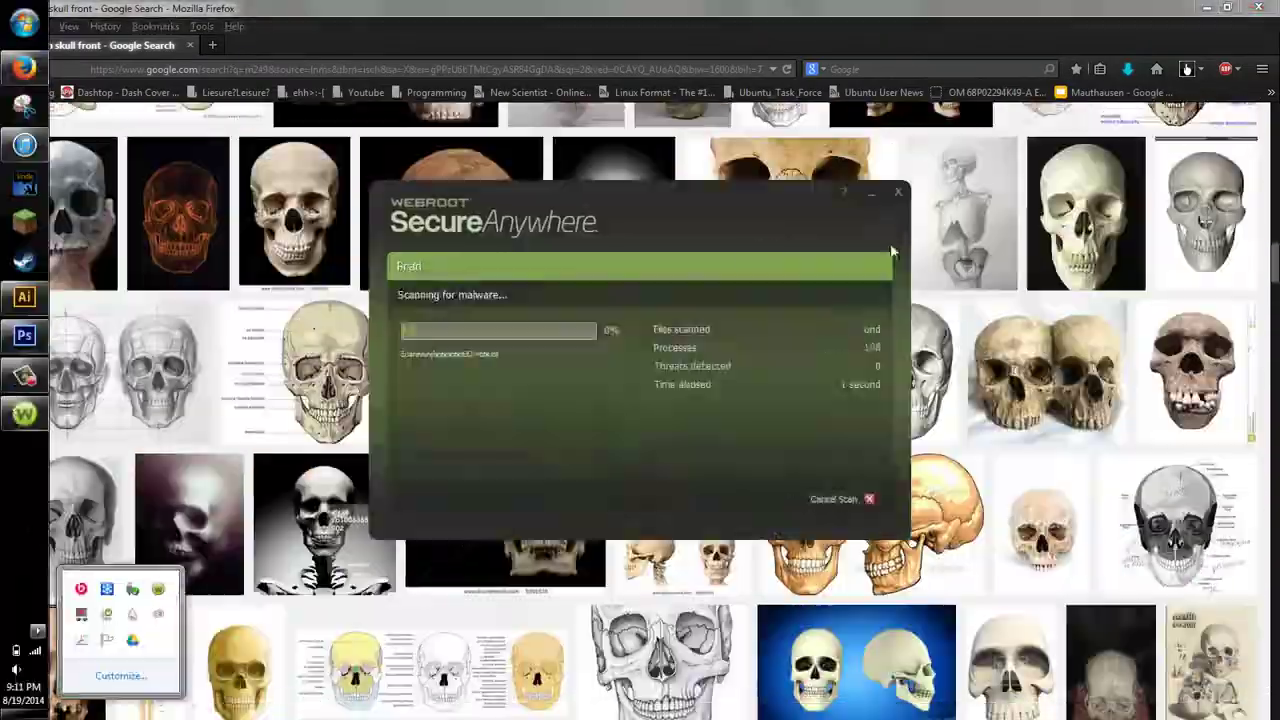
pyautogui.scroll(15, 893, 253)
# Search for 'real human skull black and white' and scroll through the results
pyautogui.click(1043, 214)
pyautogui.scroll(-5, 760, 420)
pyautogui.scroll(-5, 755, 508)
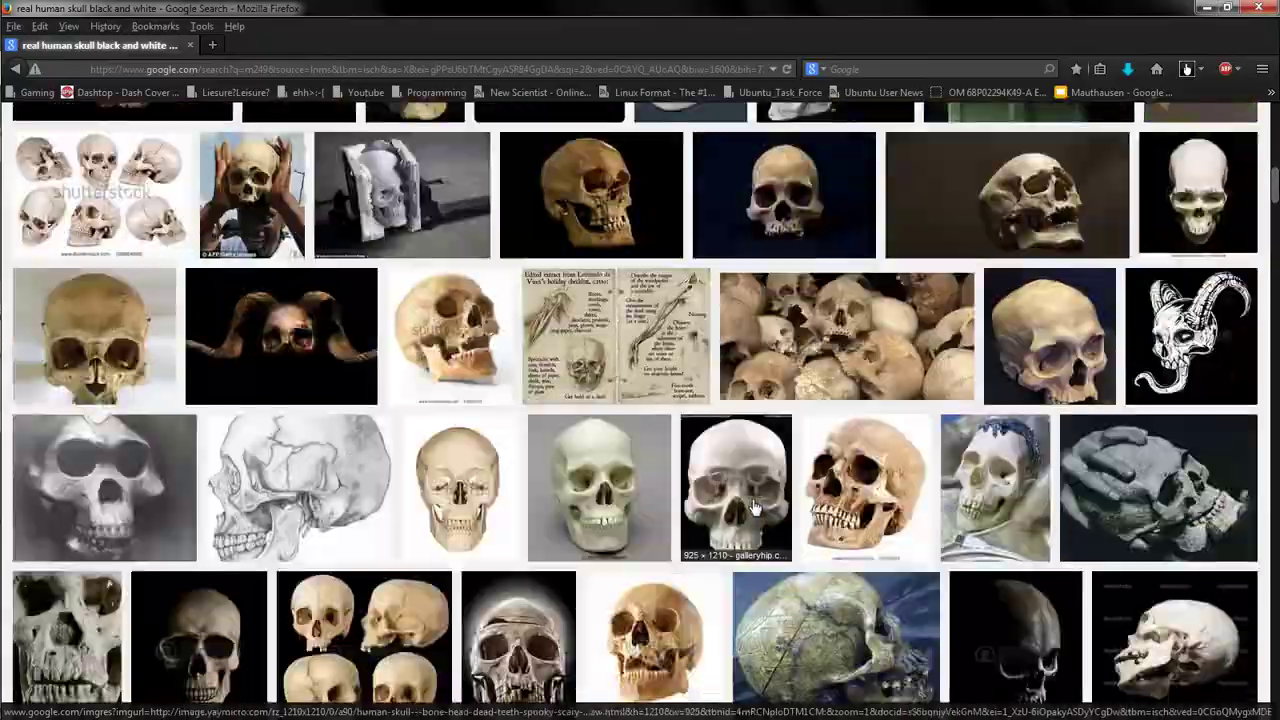
pyautogui.scroll(-10, 755, 508)
pyautogui.scroll(-10, 755, 508)
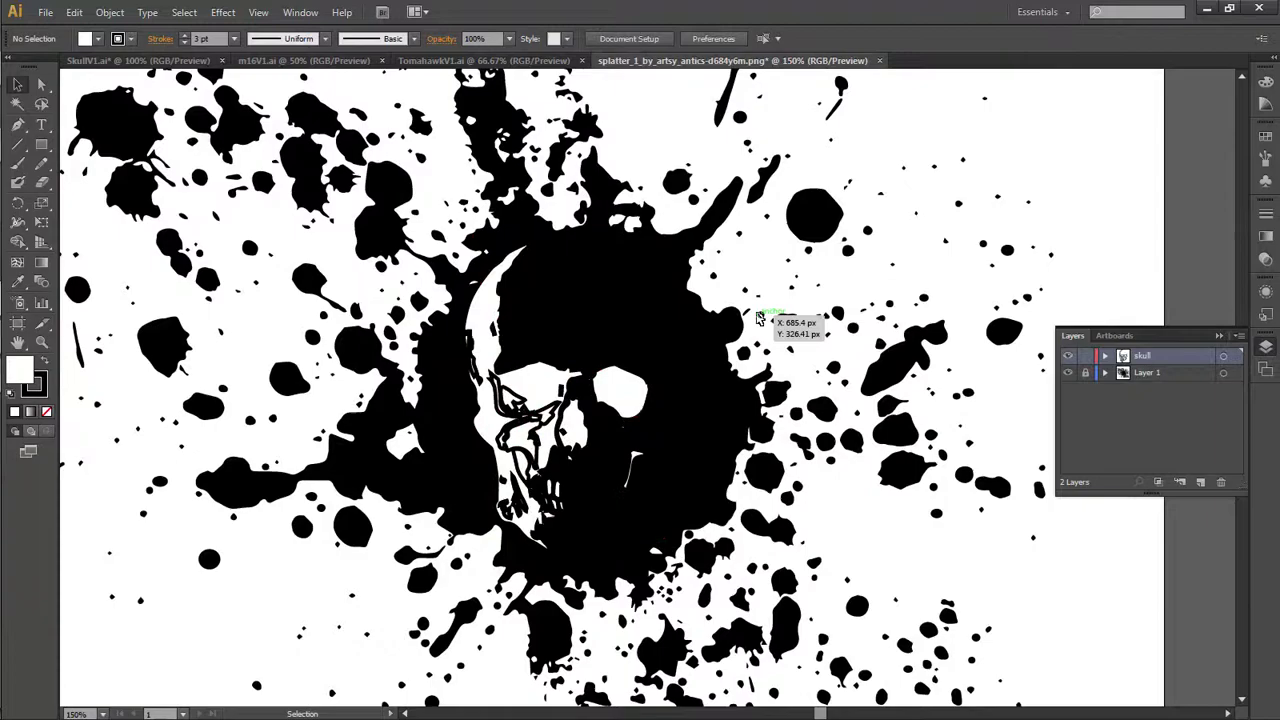
# Switch to the skull document, then Alt+Tab to the other running program
pyautogui.click(100, 60)
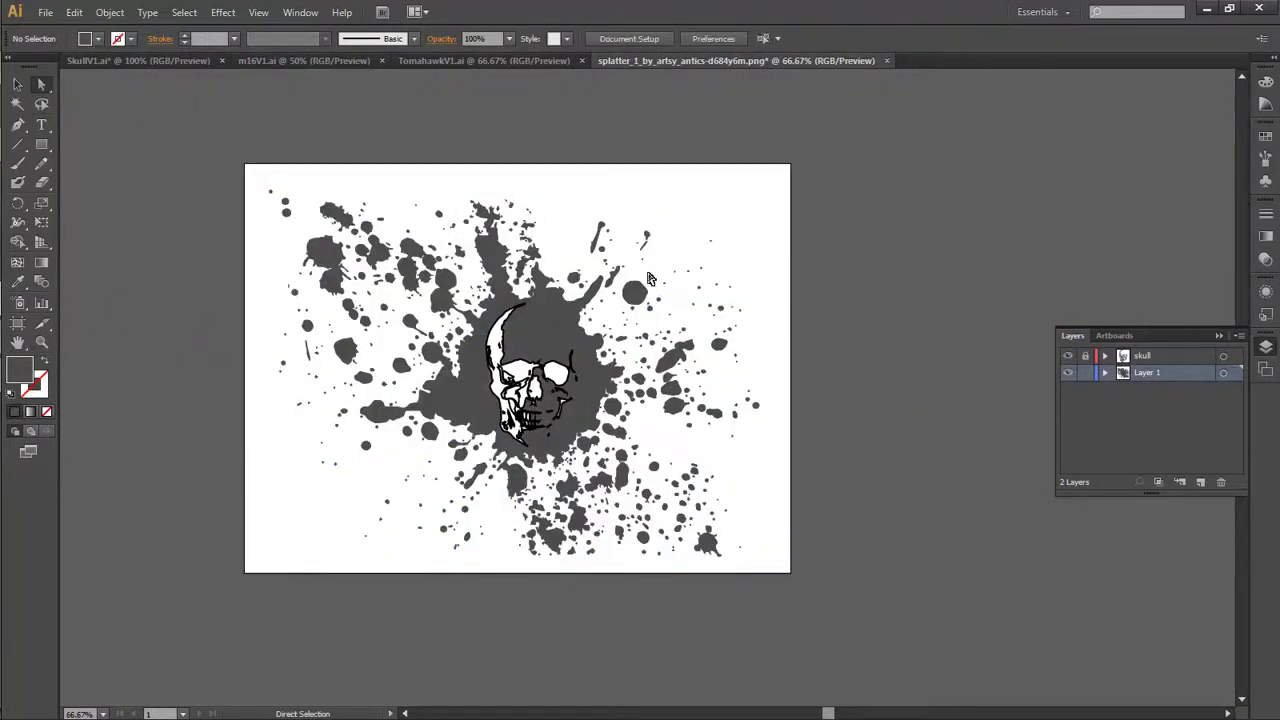
pyautogui.hotkey('alt', 'Tab')
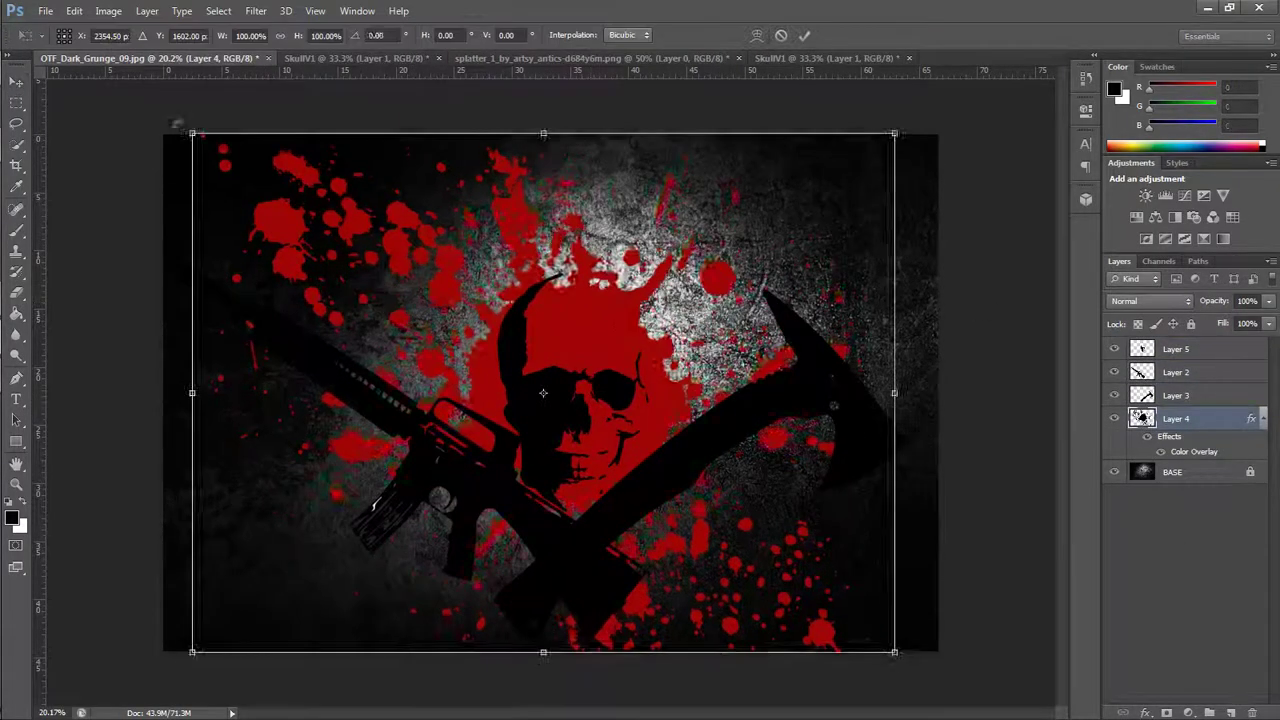
# Tilt and slightly enlarge the placed artwork, then bring up the Open file dialog
pyautogui.moveTo(176, 122); pyautogui.dragTo(84, 223)
pyautogui.hotkey('ctrl', 'o')
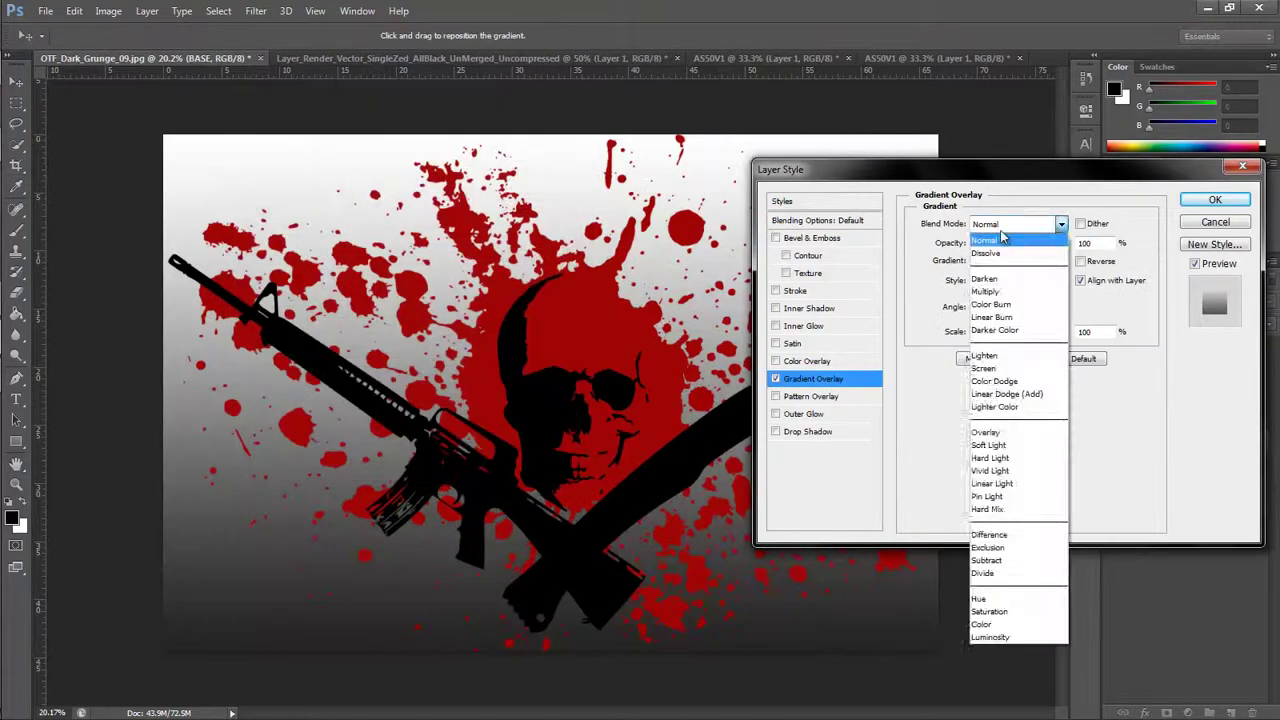
# Cycle through blend modes for the BASE layer's Gradient Overlay
pyautogui.press('Down')
pyautogui.press('Down')
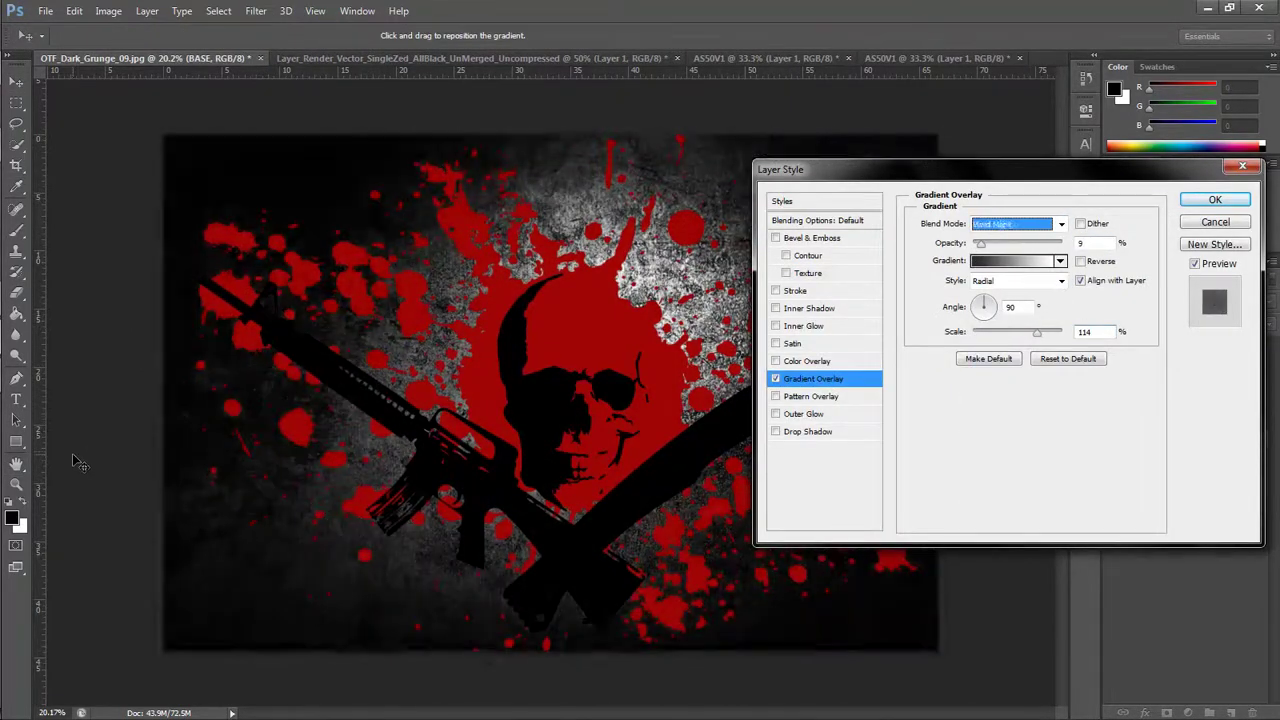
pyautogui.press('Down')
pyautogui.press('Down')
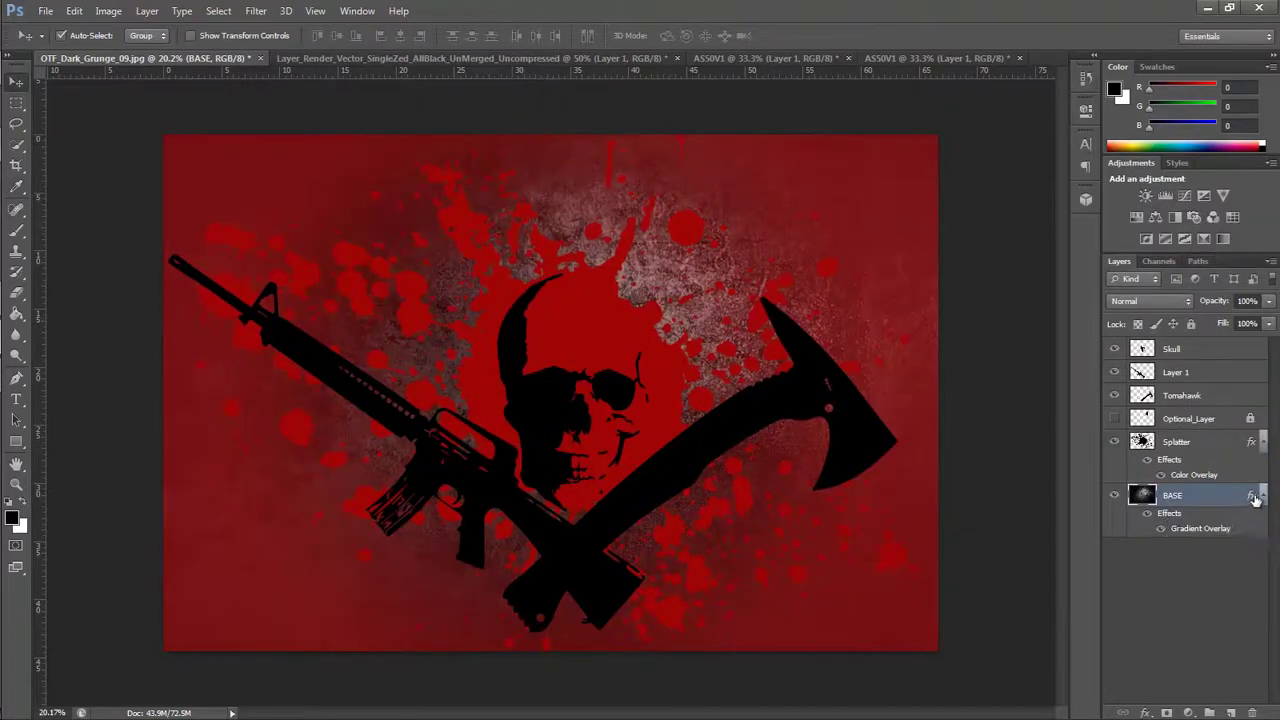
# Turn off the background's red gradient tint and enter the Project_Cadaverific folder
pyautogui.click(1262, 497)
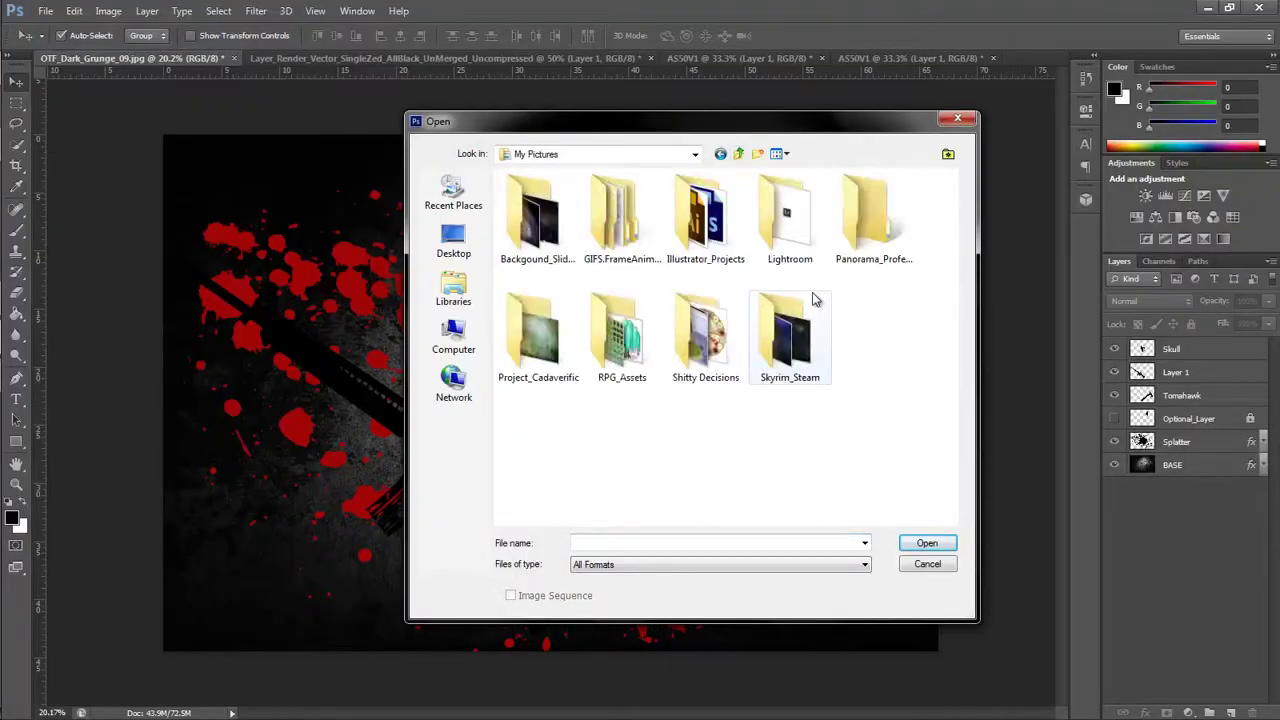
pyautogui.doubleClick(538, 335)
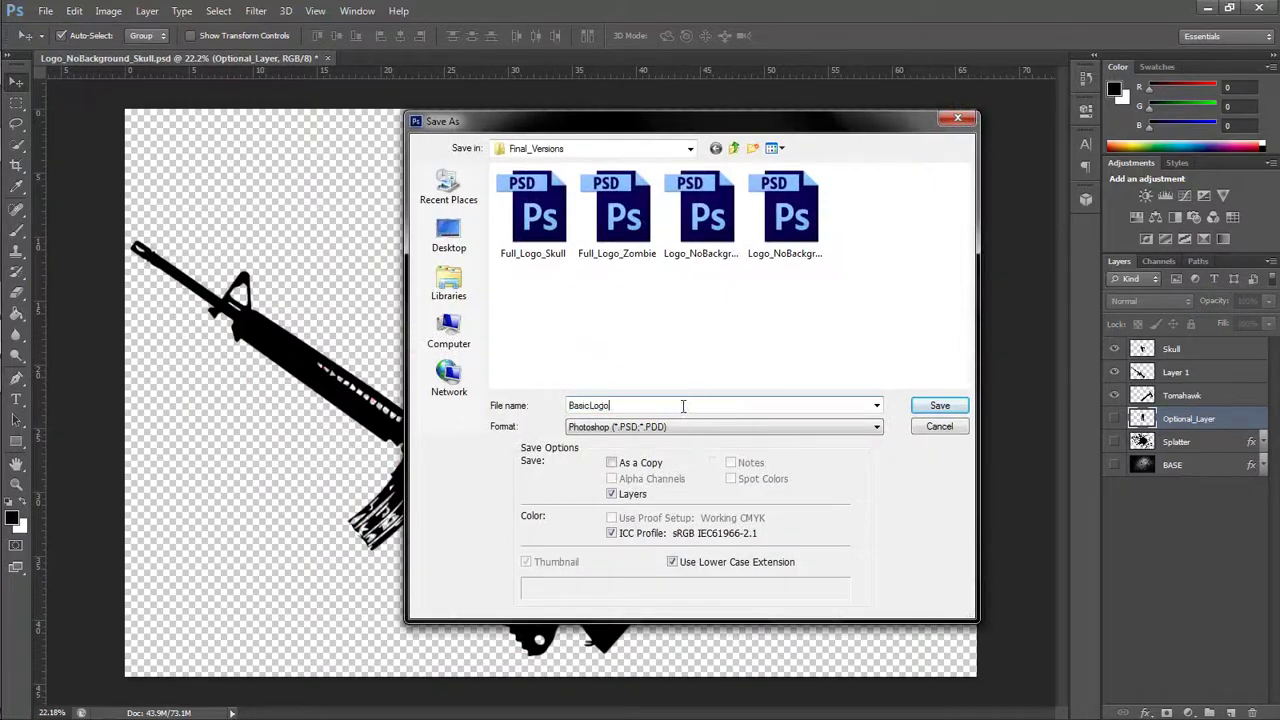
# Save the logo as BasicLogo_Skull_NoSplatter in the Final_Versions folder
pyautogui.write('_Skull_NoSplatter')
pyautogui.press('Return')
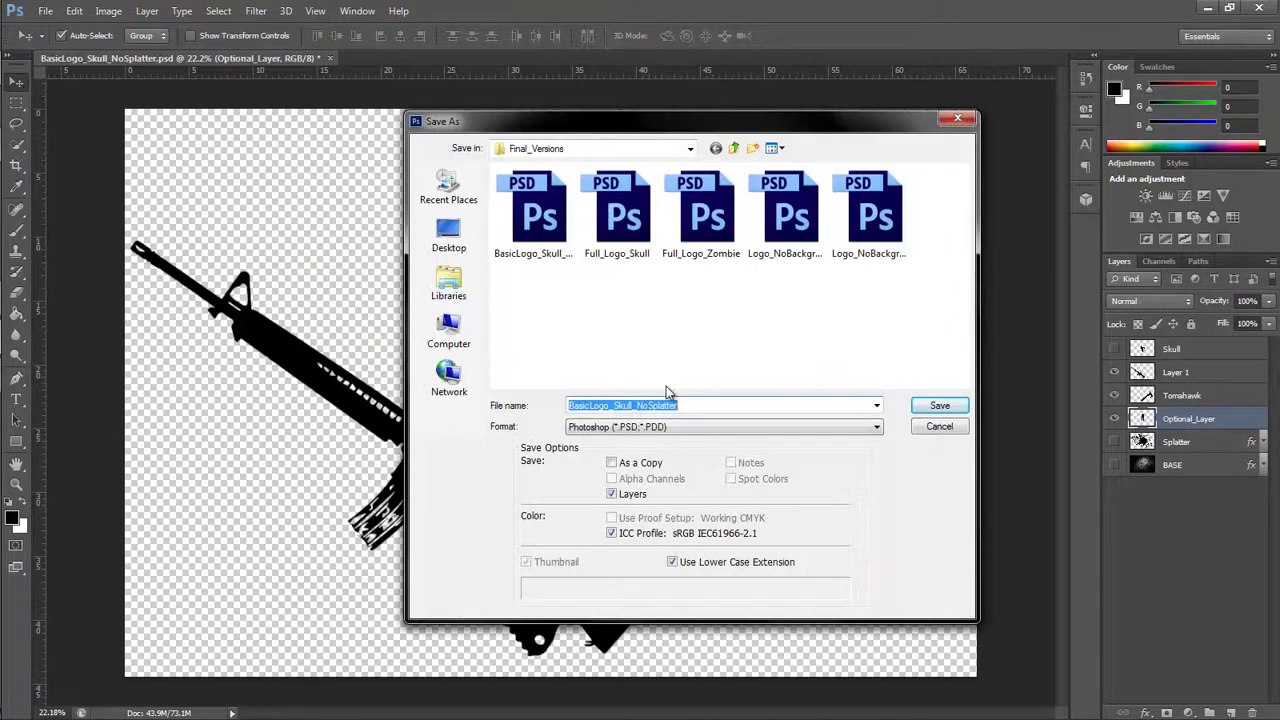